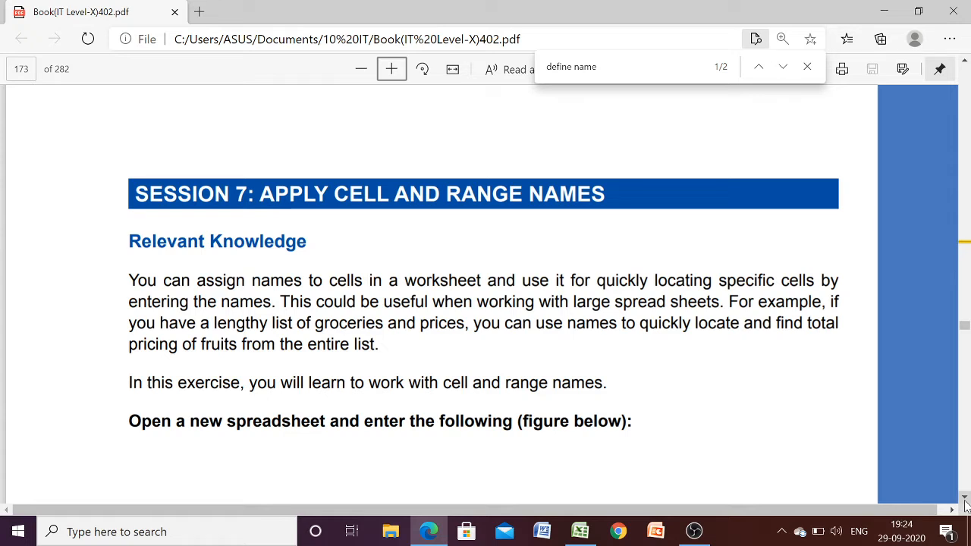
# Read the Session 7 exercise on cell and range names, from its introduction through the grocery table to the Define Name instructions
pyautogui.click(965, 499)
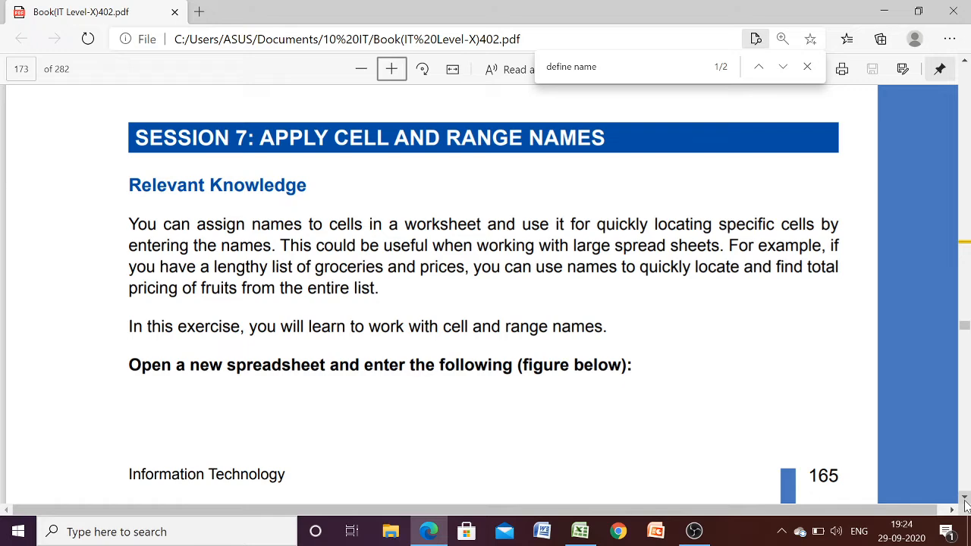
pyautogui.click(964, 498)
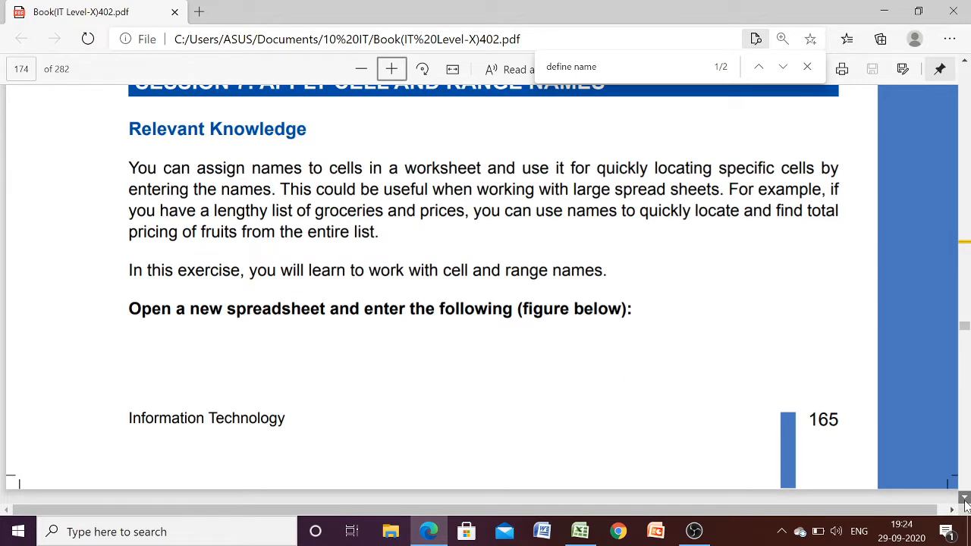
pyautogui.scroll(-8, 629, 356)
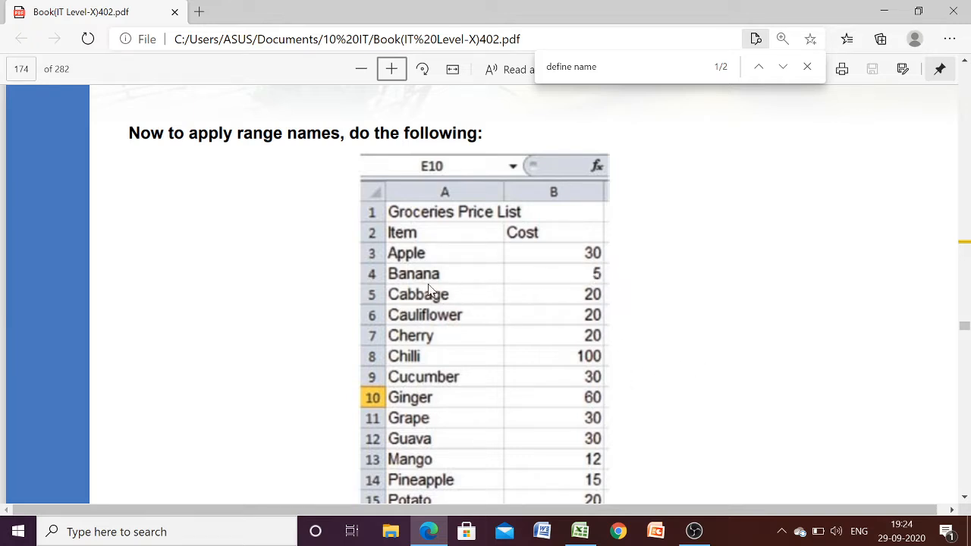
pyautogui.click(963, 501)
pyautogui.click(963, 500)
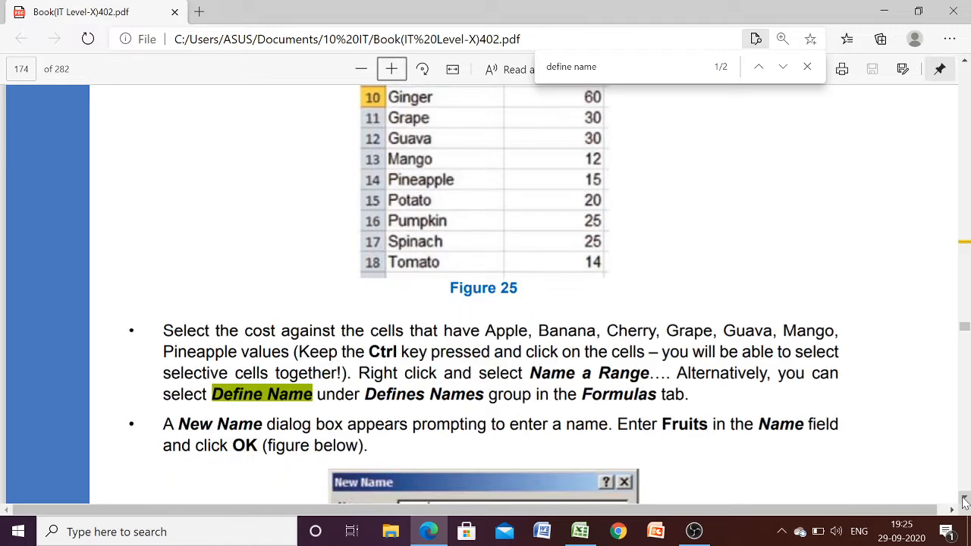
pyautogui.click(963, 500)
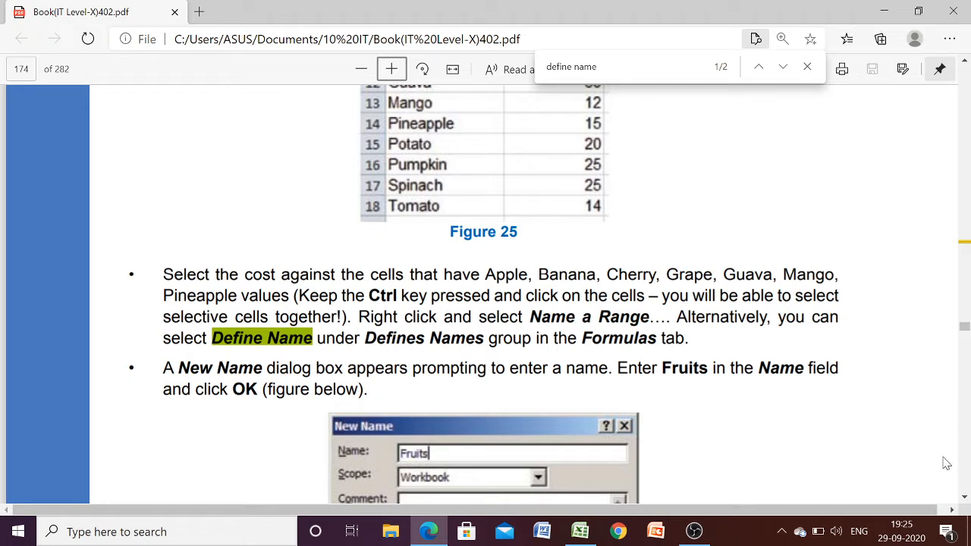
pyautogui.click(965, 500)
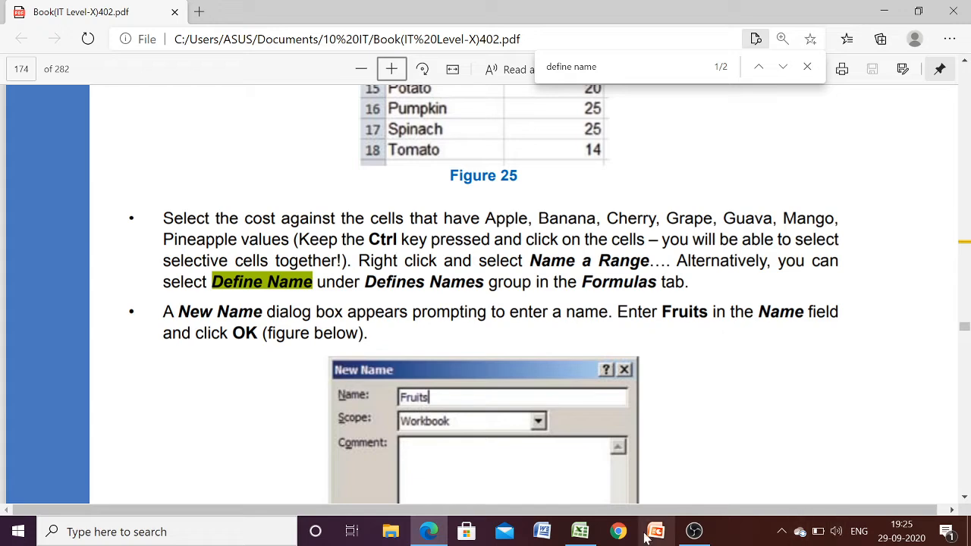
# Switch to Excel and define the name FRUIT for the price cells of Apple, Grapes, Banana and Cherry, trying FRUITS first
pyautogui.click(574, 537)
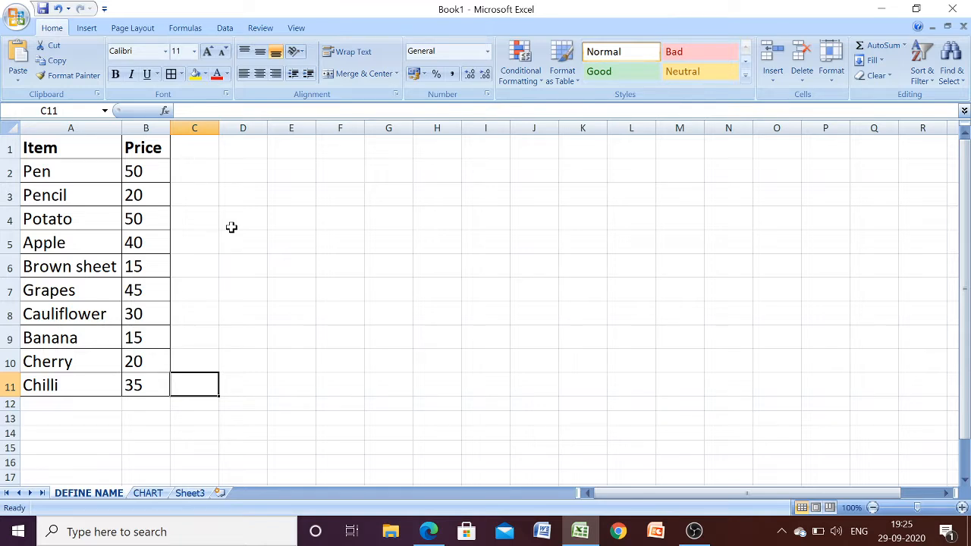
pyautogui.click(141, 242)
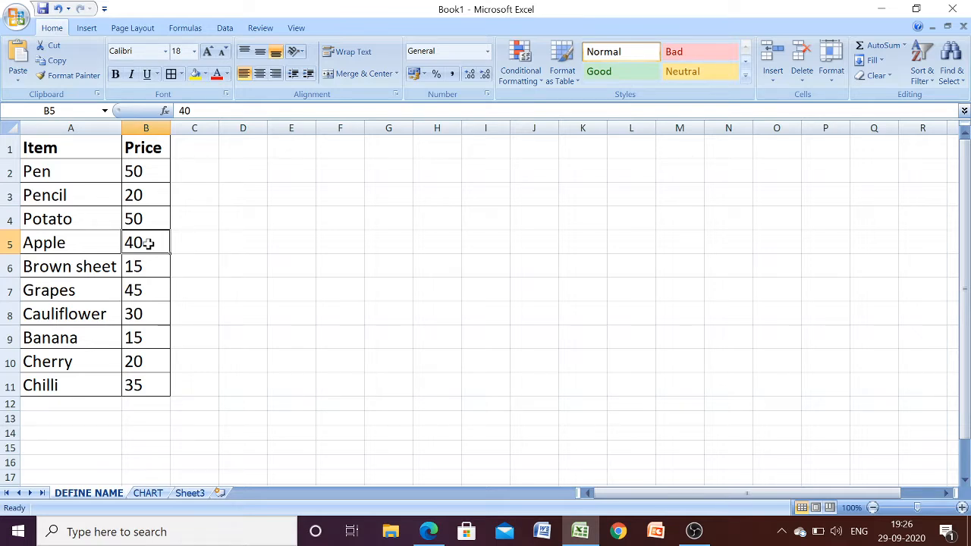
pyautogui.keyDown('ctrl'); pyautogui.click(134, 290); pyautogui.keyUp('ctrl')
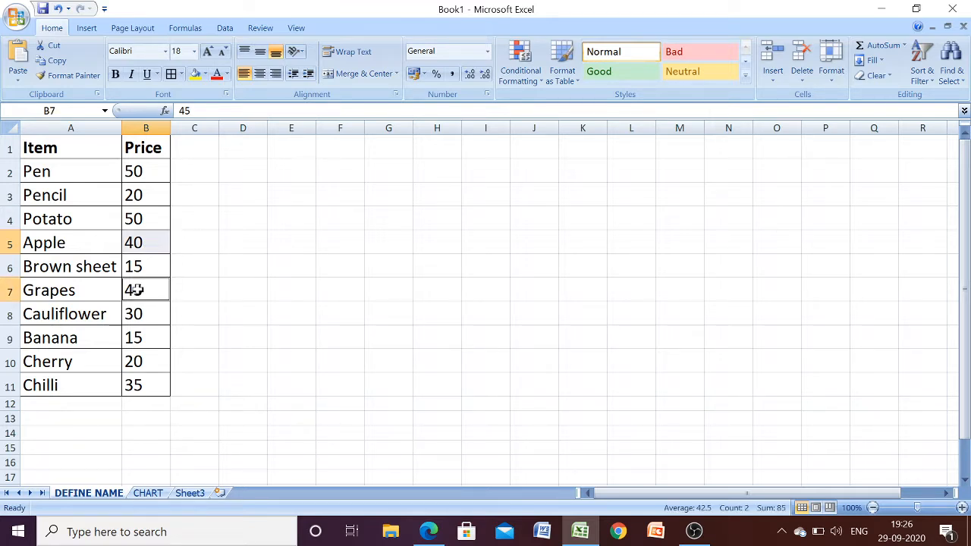
pyautogui.keyDown('ctrl'); pyautogui.click(141, 342); pyautogui.keyUp('ctrl')
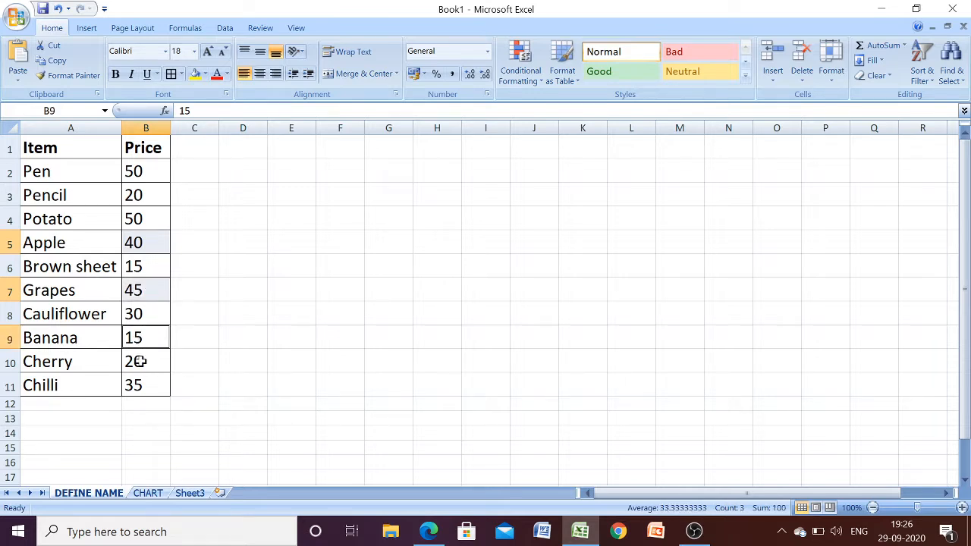
pyautogui.keyDown('ctrl'); pyautogui.click(141, 361); pyautogui.keyUp('ctrl')
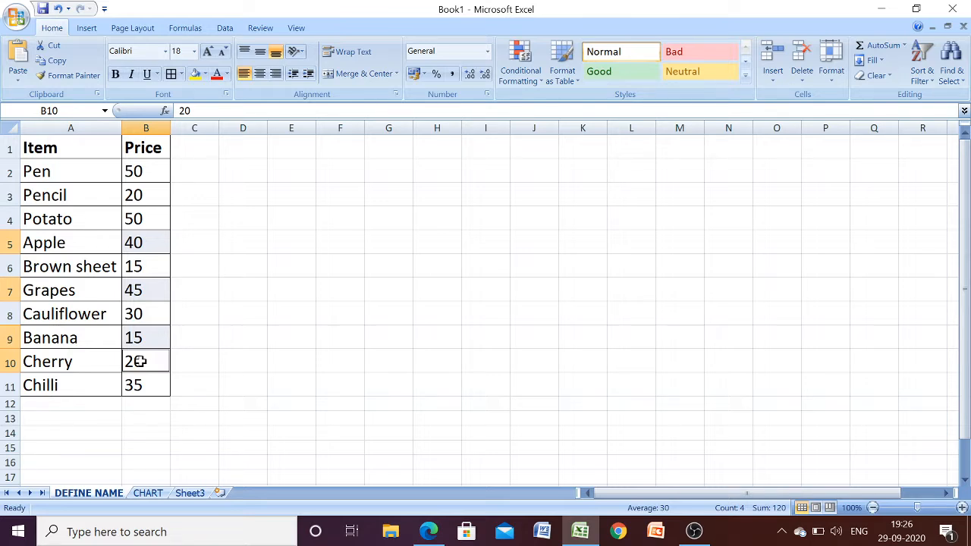
pyautogui.click(190, 34)
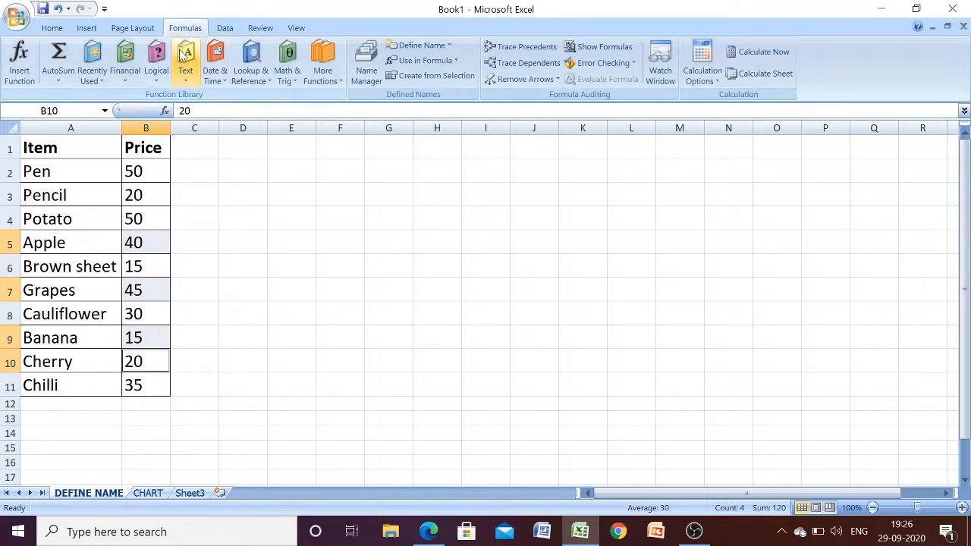
pyautogui.click(449, 46)
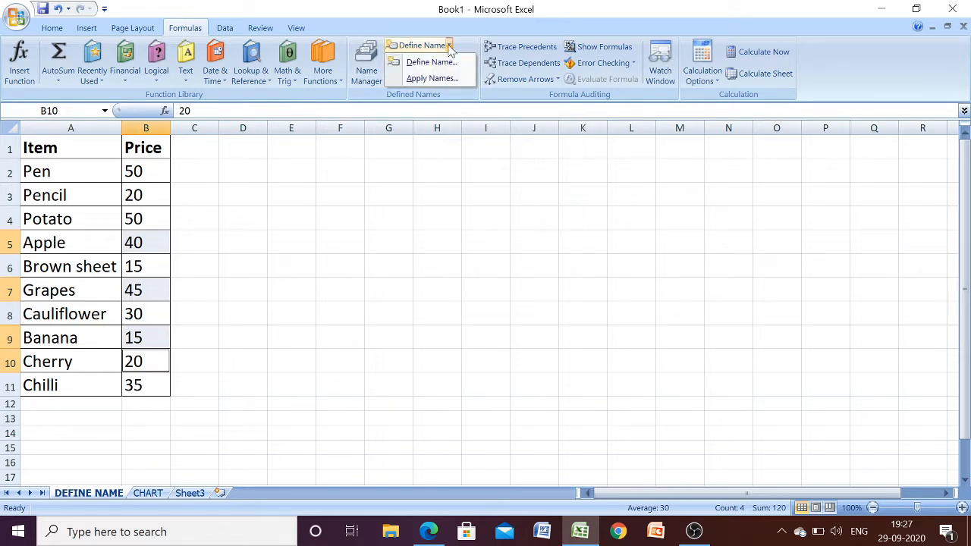
pyautogui.click(450, 63)
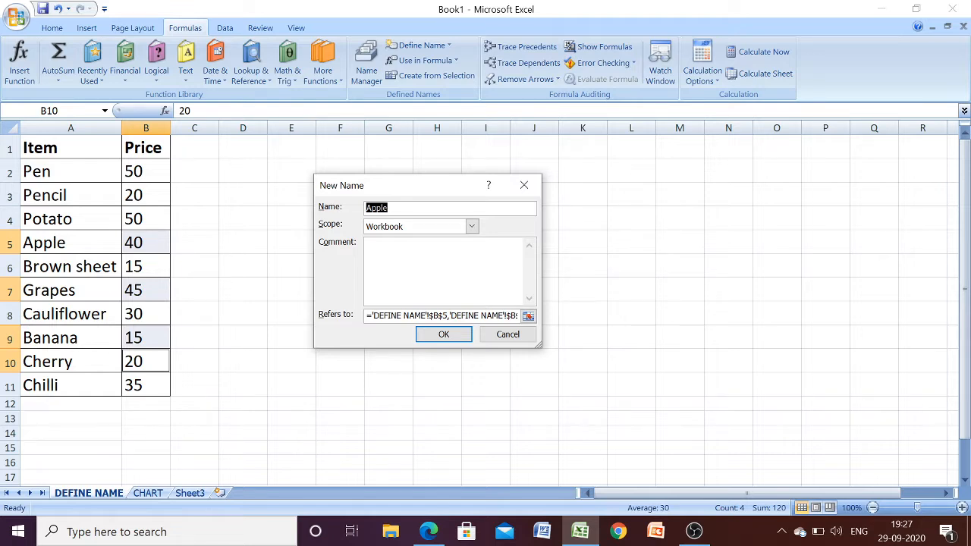
pyautogui.write('FRUITS')
pyautogui.click(440, 337)
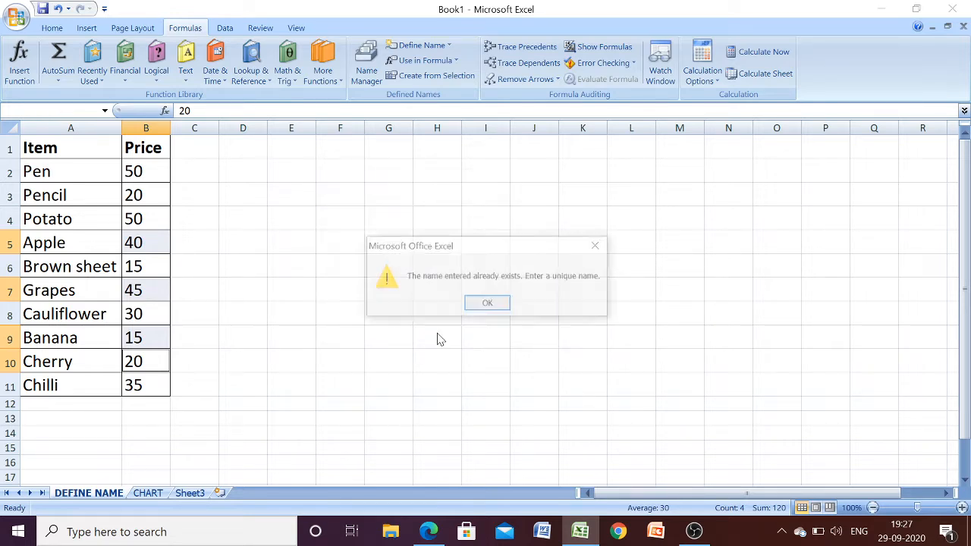
pyautogui.click(488, 303)
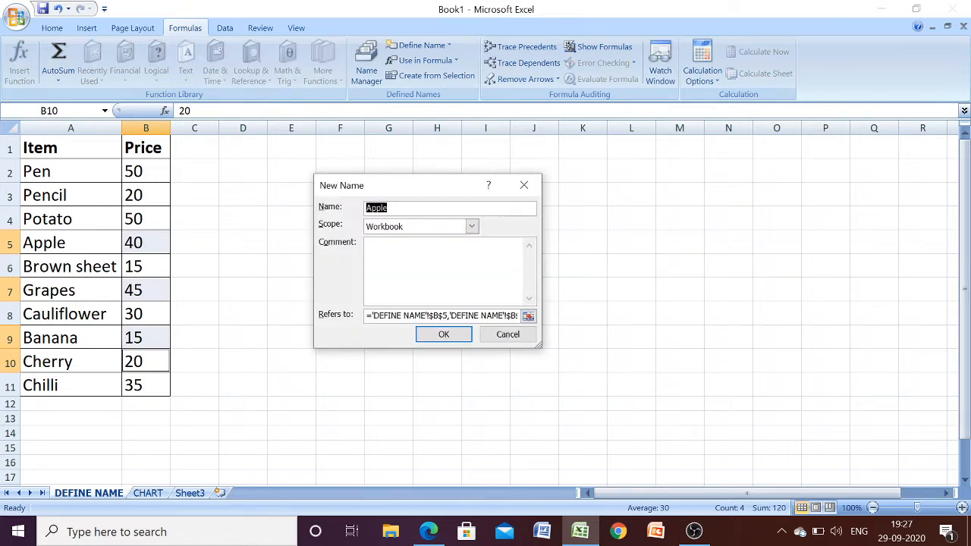
pyautogui.write('FRUIT')
pyautogui.click(427, 337)
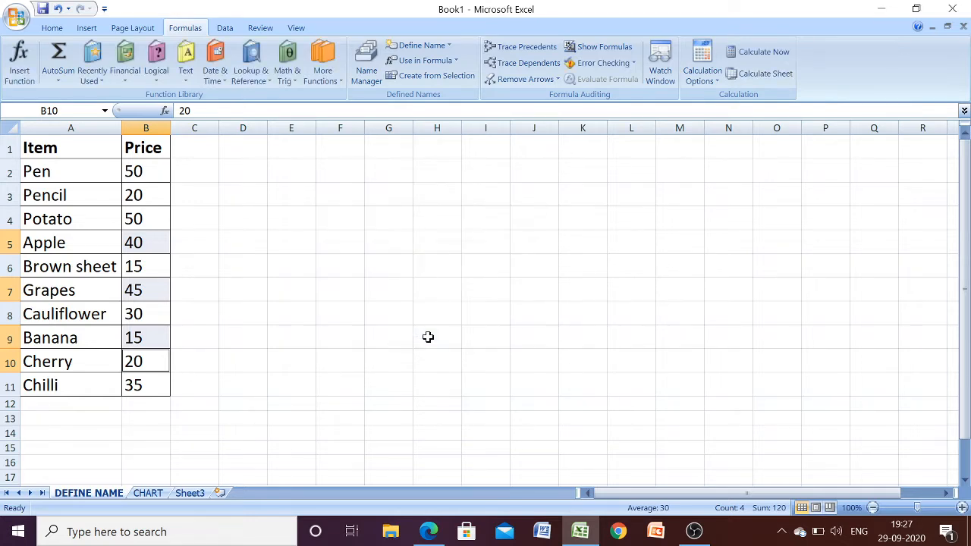
# Total the named fruit prices in cell G5 with the formula =SUM(FRUIT)
pyautogui.click(390, 248)
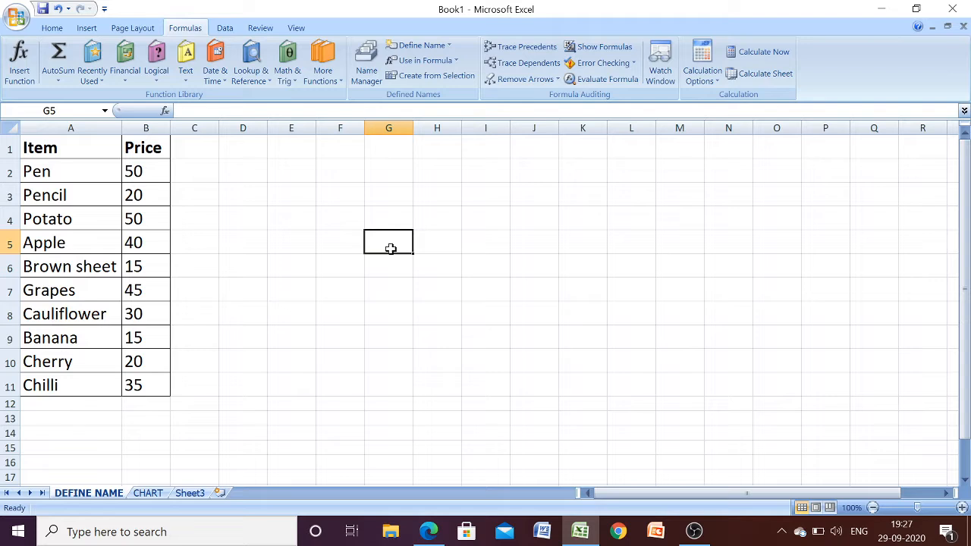
pyautogui.write('=')
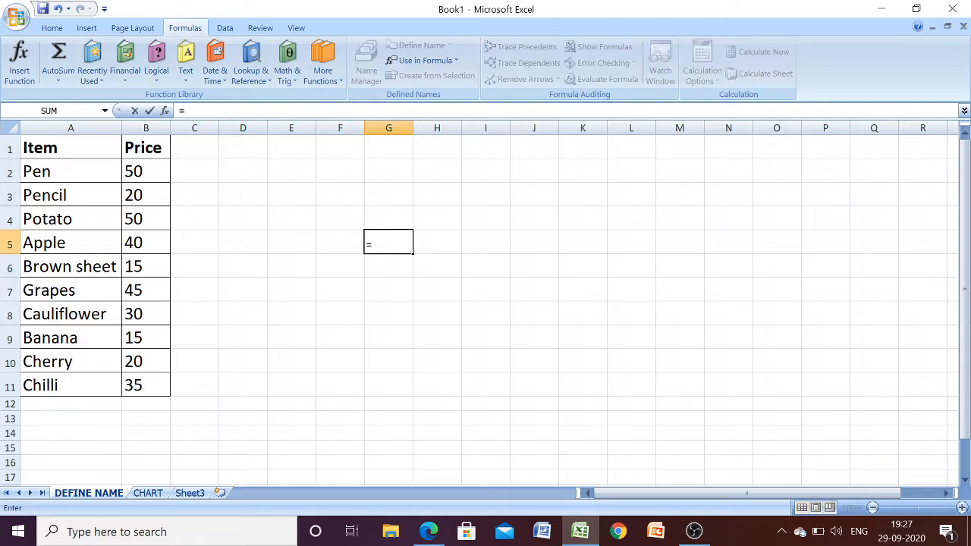
pyautogui.write('SUM(')
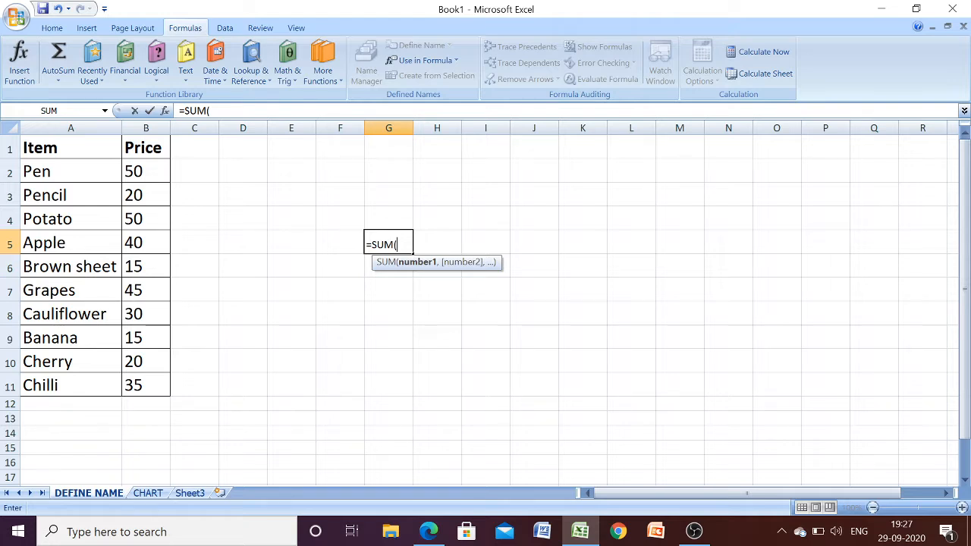
pyautogui.write('FRUIT')
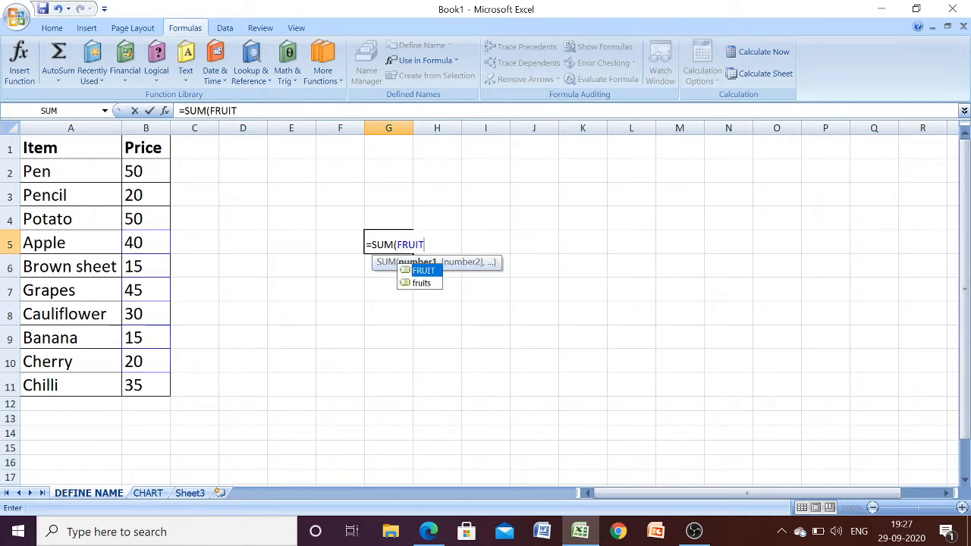
pyautogui.write(')')
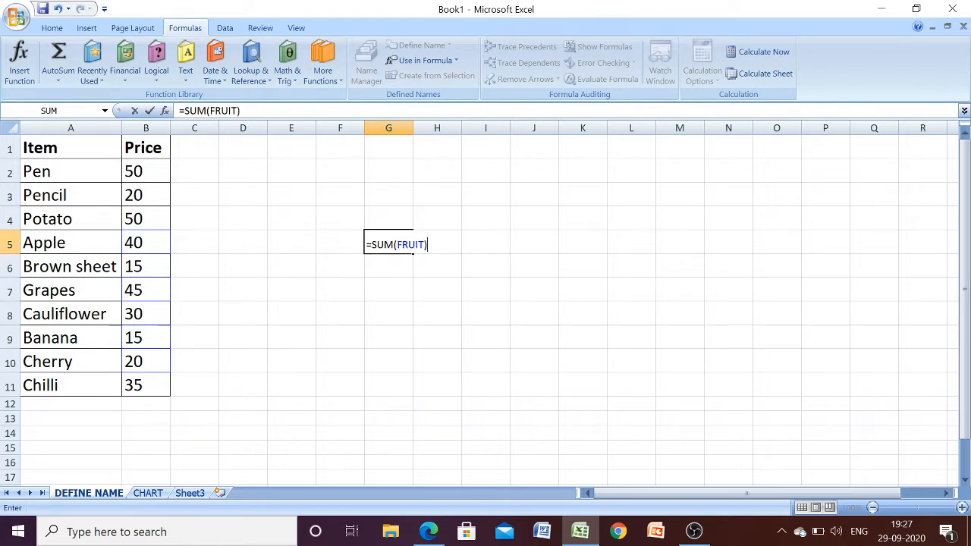
pyautogui.press('Return')
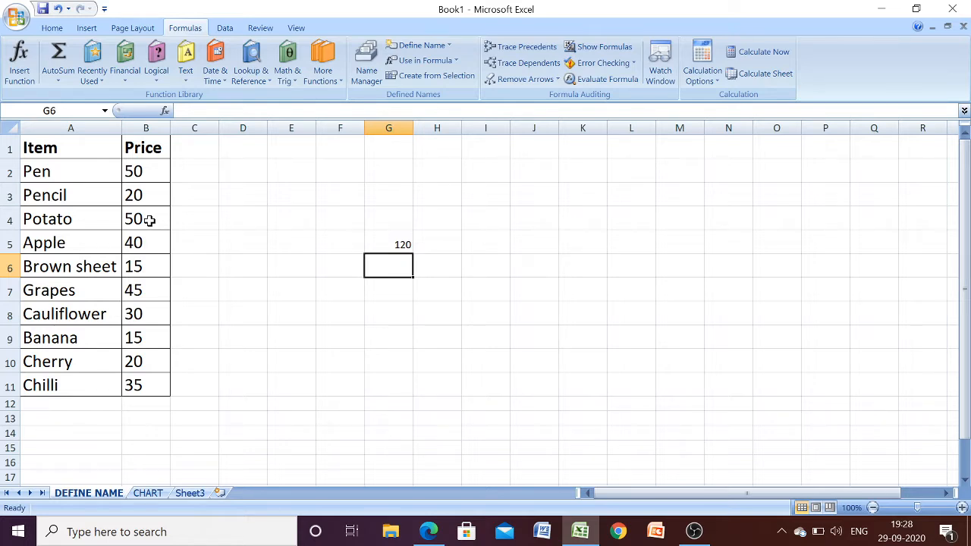
# Define the name VEG for the price cells of Potato, Cauliflower and Chilli, with Workbook scope
pyautogui.click(149, 220)
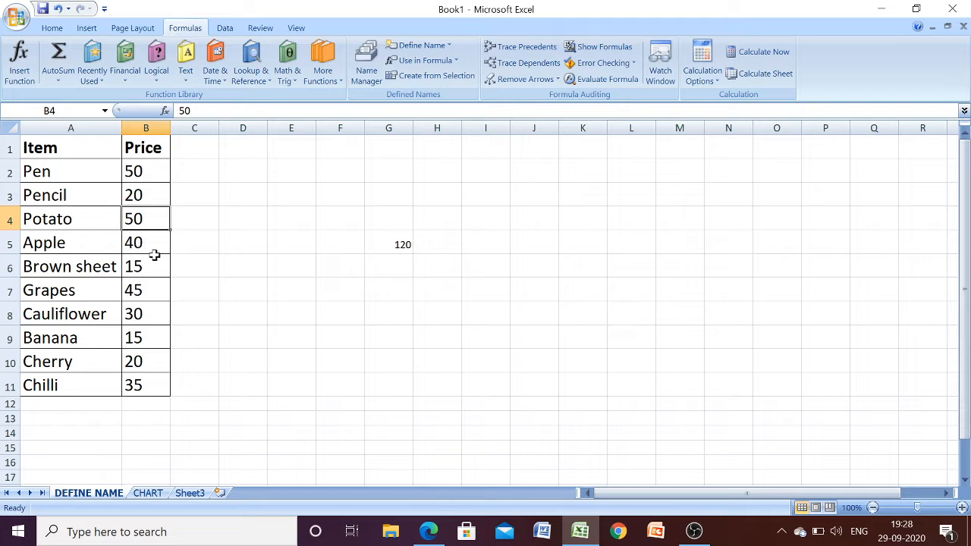
pyautogui.keyDown('ctrl'); pyautogui.click(141, 315); pyautogui.keyUp('ctrl')
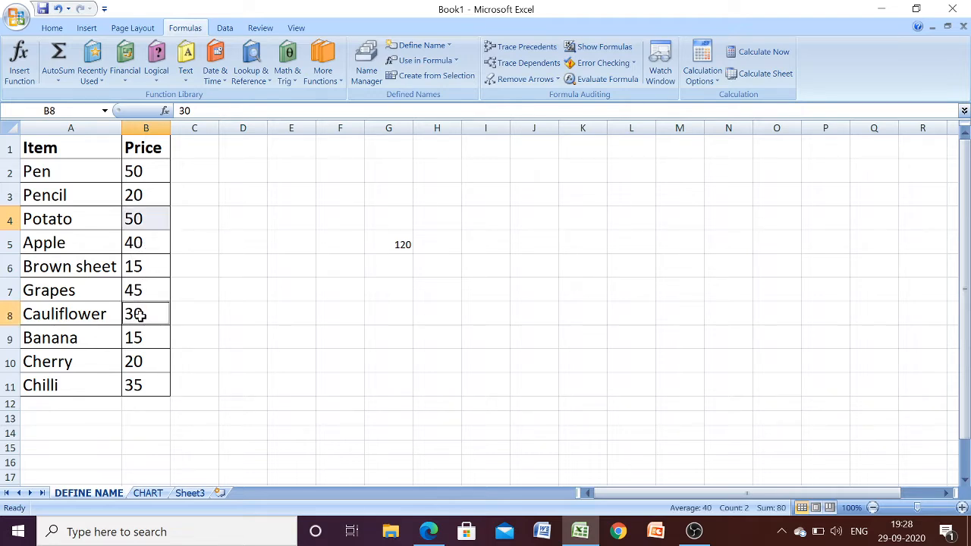
pyautogui.keyDown('ctrl'); pyautogui.click(145, 387); pyautogui.keyUp('ctrl')
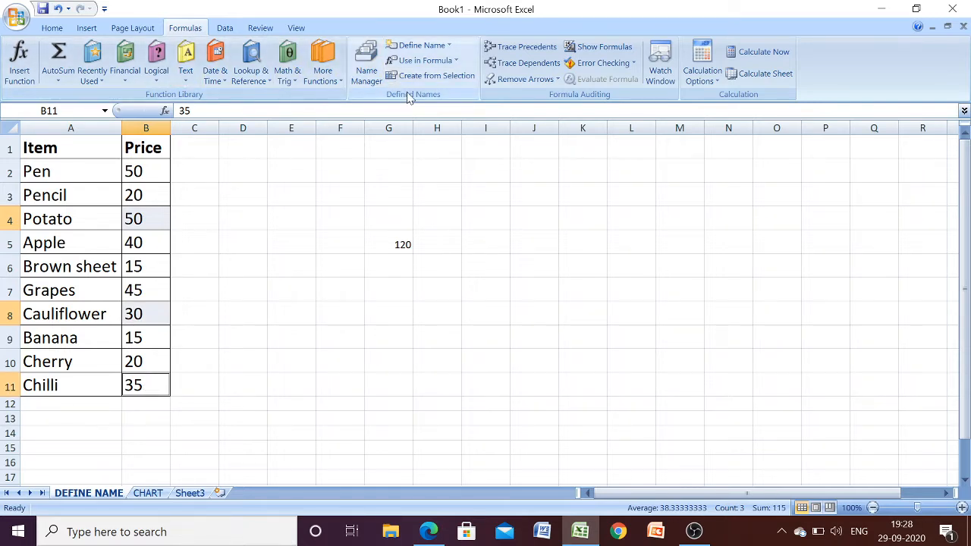
pyautogui.click(448, 46)
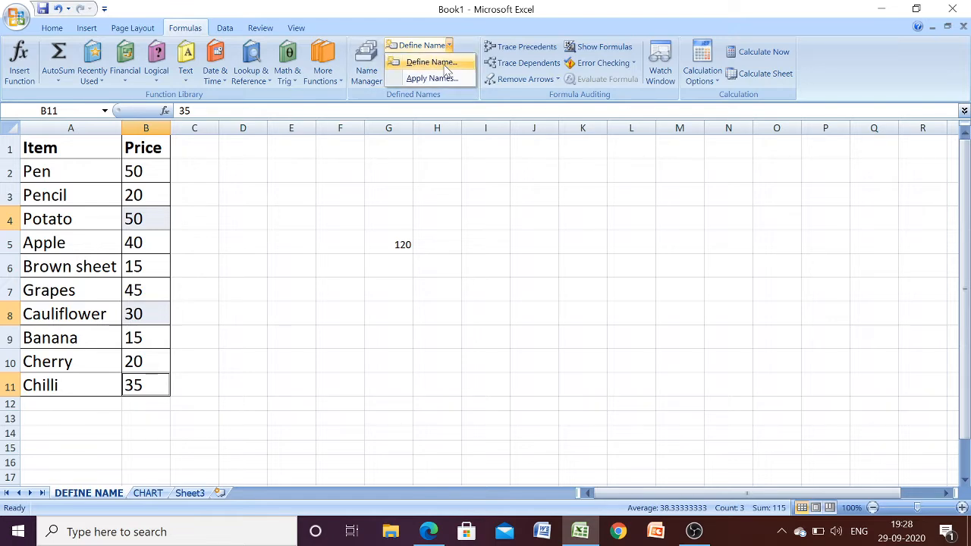
pyautogui.click(443, 64)
pyautogui.press('End')
pyautogui.press('BackSpace')
pyautogui.press('BackSpace')
pyautogui.press('BackSpace')
pyautogui.press('BackSpace')
pyautogui.press('BackSpace')
pyautogui.press('BackSpace')
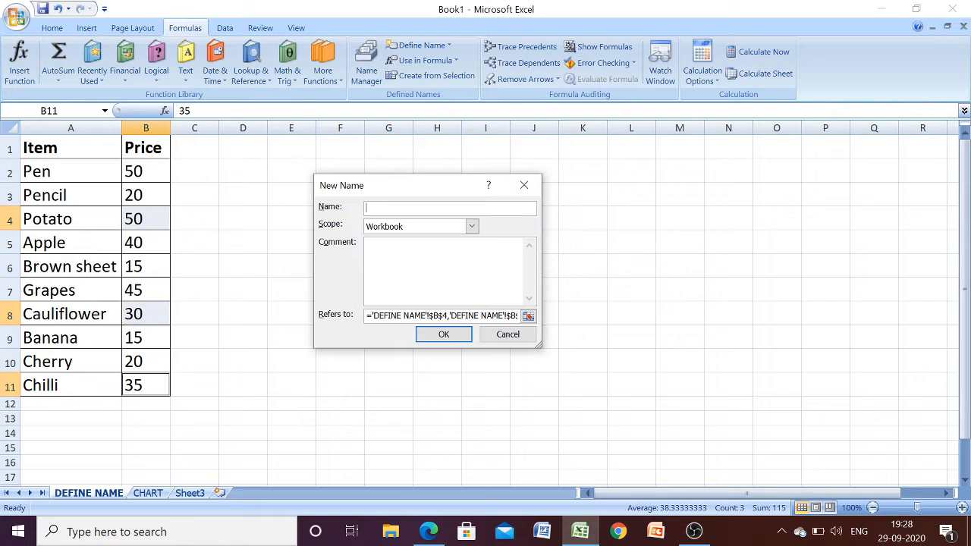
pyautogui.write('VEG')
pyautogui.click(447, 334)
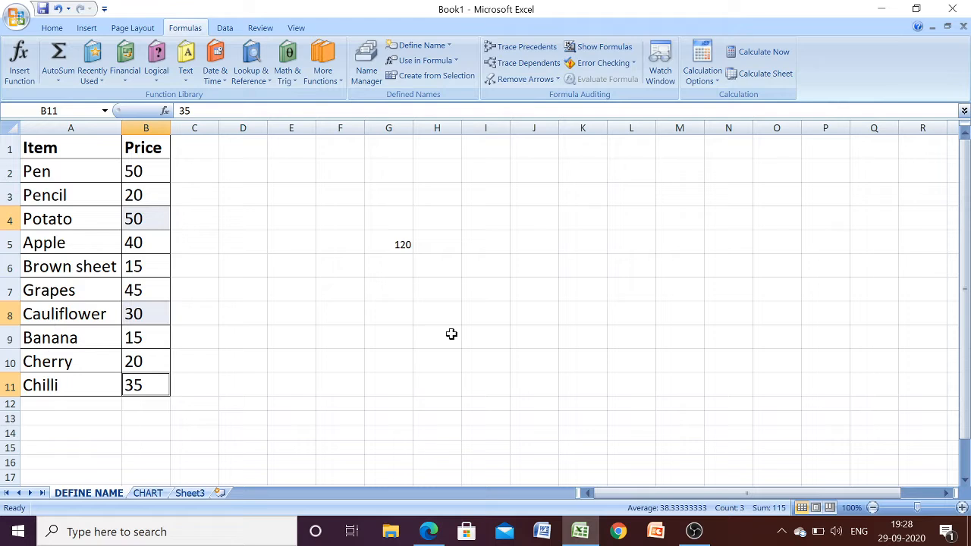
# Begin a SUM formula in cell G6, directly below the fruit total
pyautogui.click(401, 274)
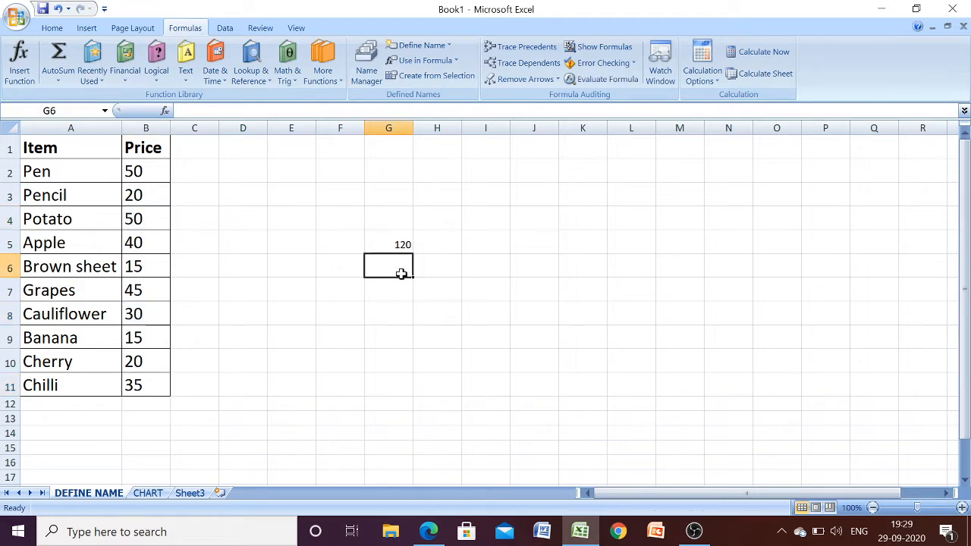
pyautogui.write('=SUM(')
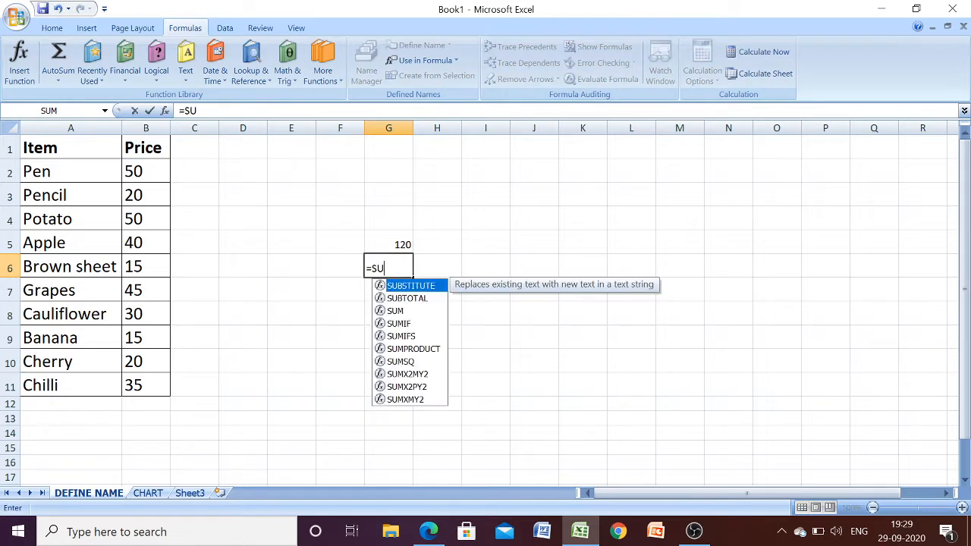